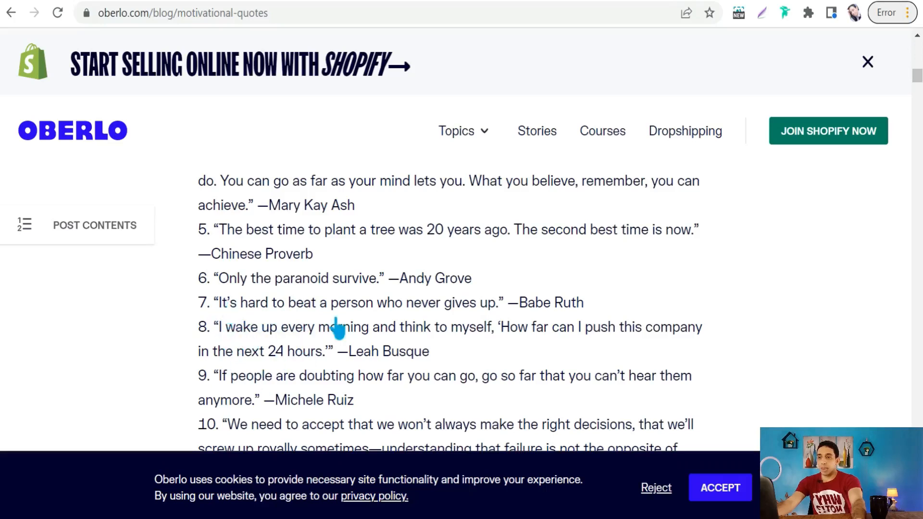
Copy quote 7 from the Oberlo page into the Typomotion text box so it reads "It's hard to beat a person who never gives up".
{"action": "left_click_drag", "start_coordinate": [221, 307], "coordinate": [488, 310]}
{"action": "right_click", "coordinate": [450, 298]}
{"action": "left_click", "coordinate": [481, 58]}
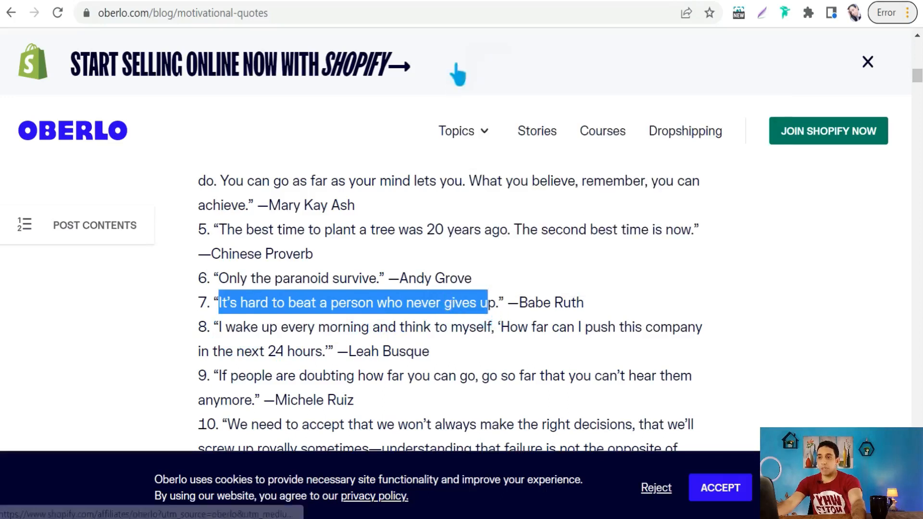
{"action": "left_click", "coordinate": [182, 1]}
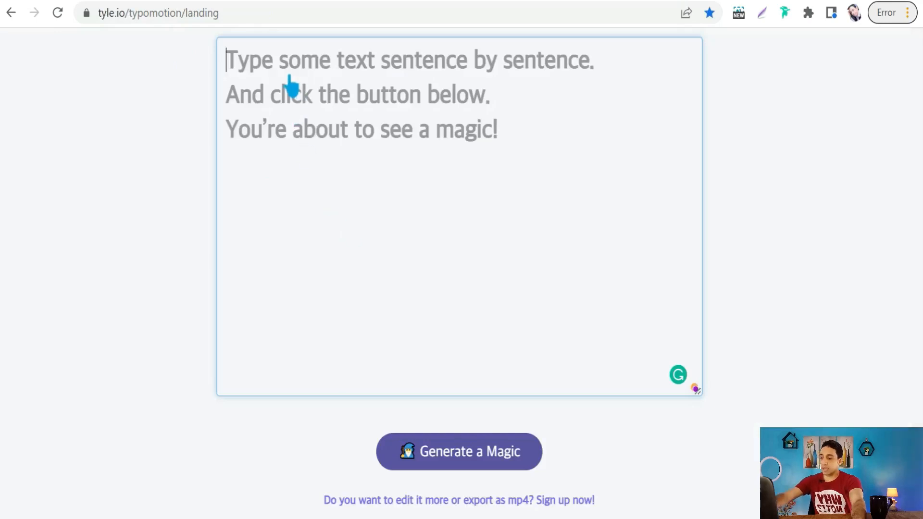
{"action": "key", "text": "ctrl+v"}
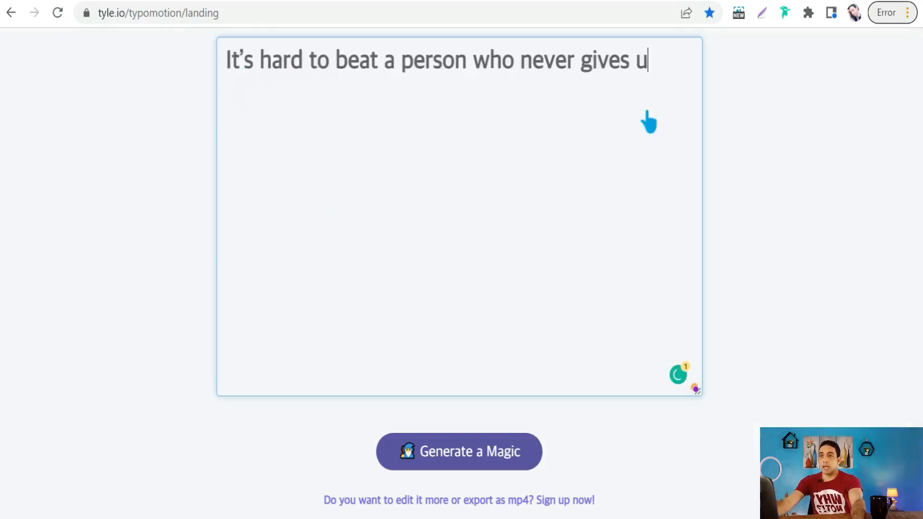
{"action": "type", "text": "p"}
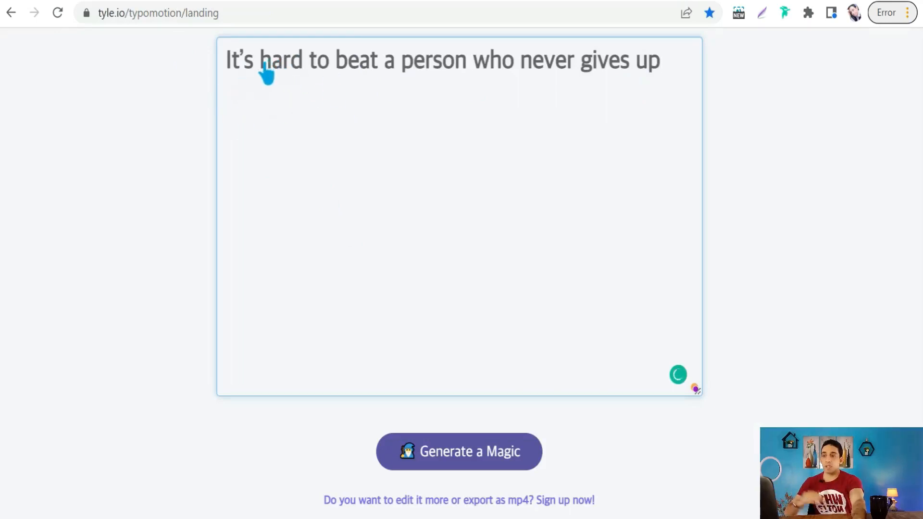
Split the quote into seven lines (It's hard / to / beat / a person / who / never / gives up) and generate the animation.
{"action": "left_click", "coordinate": [305, 61]}
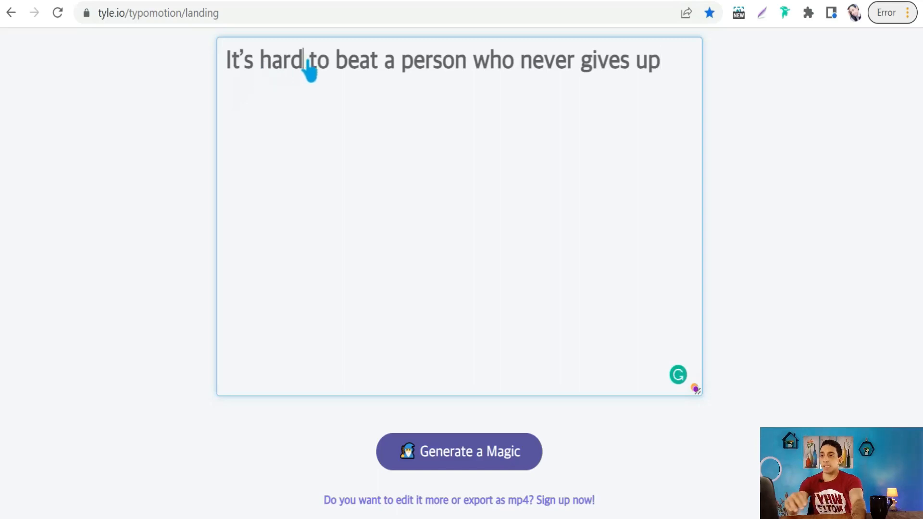
{"action": "key", "text": "Return"}
{"action": "key", "text": "Return"}
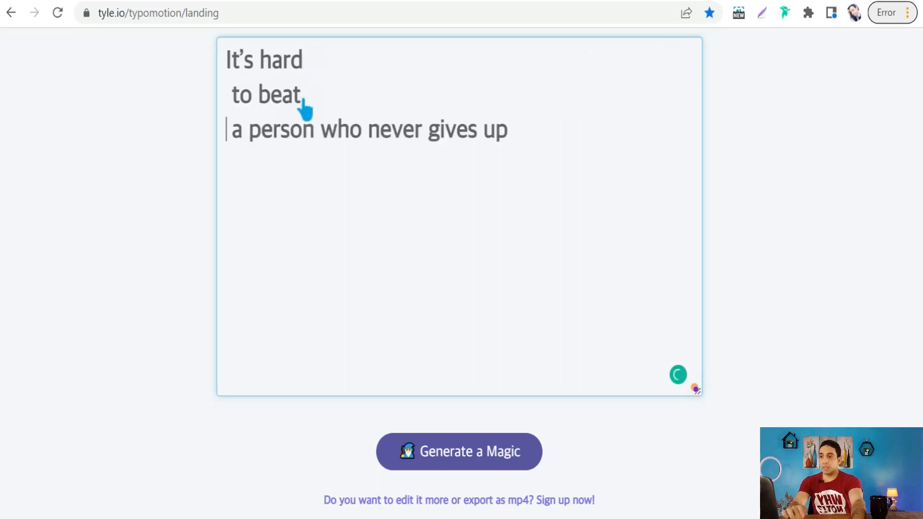
{"action": "left_click", "coordinate": [253, 96]}
{"action": "key", "text": "Return"}
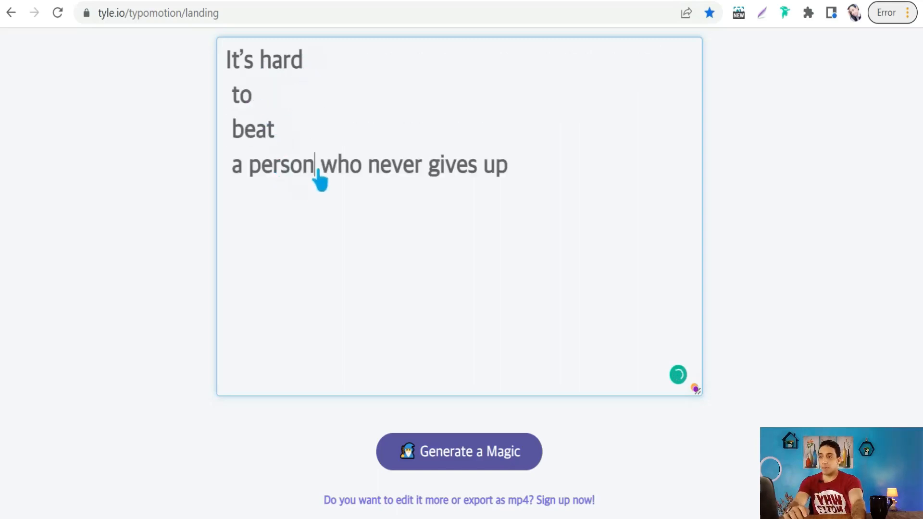
{"action": "left_click", "coordinate": [317, 168]}
{"action": "key", "text": "Return"}
{"action": "left_click", "coordinate": [275, 201]}
{"action": "key", "text": "Return"}
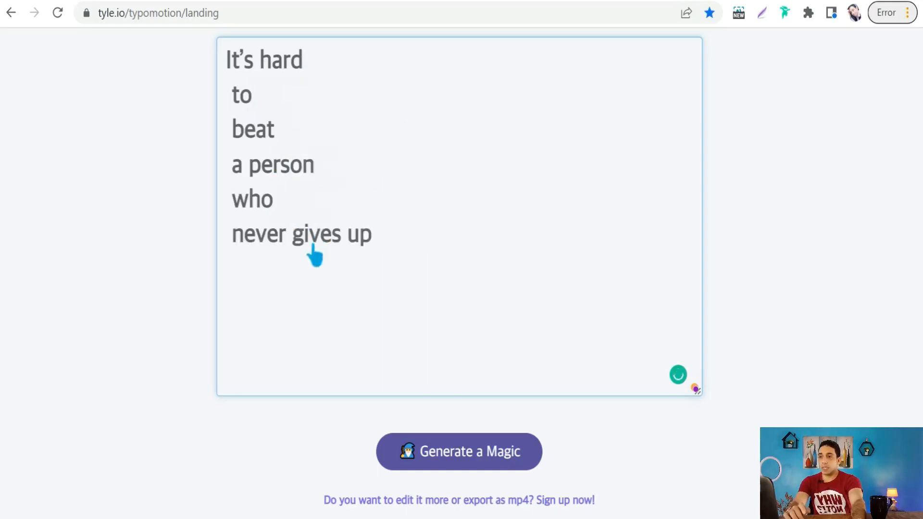
{"action": "key", "text": "Return"}
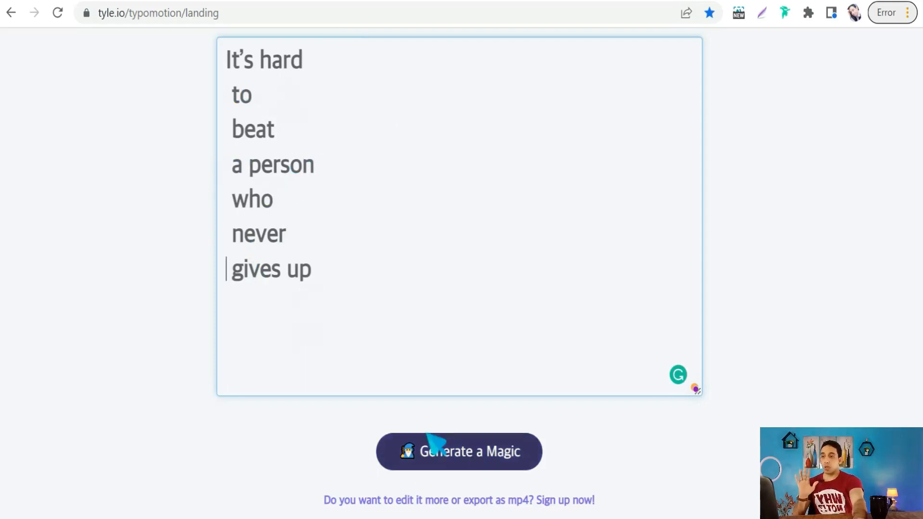
{"action": "left_click", "coordinate": [445, 459]}
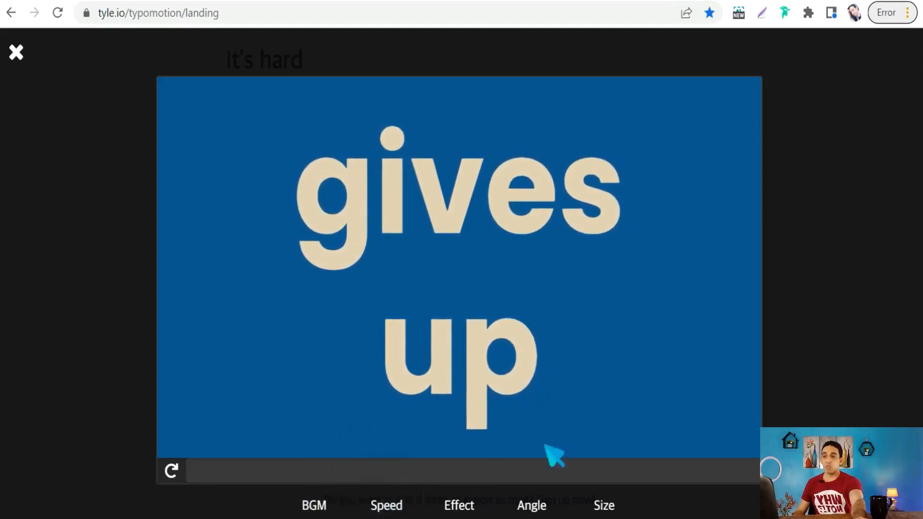
Examine the available background music tracks and playback speed options for the animation.
{"action": "left_click", "coordinate": [323, 512]}
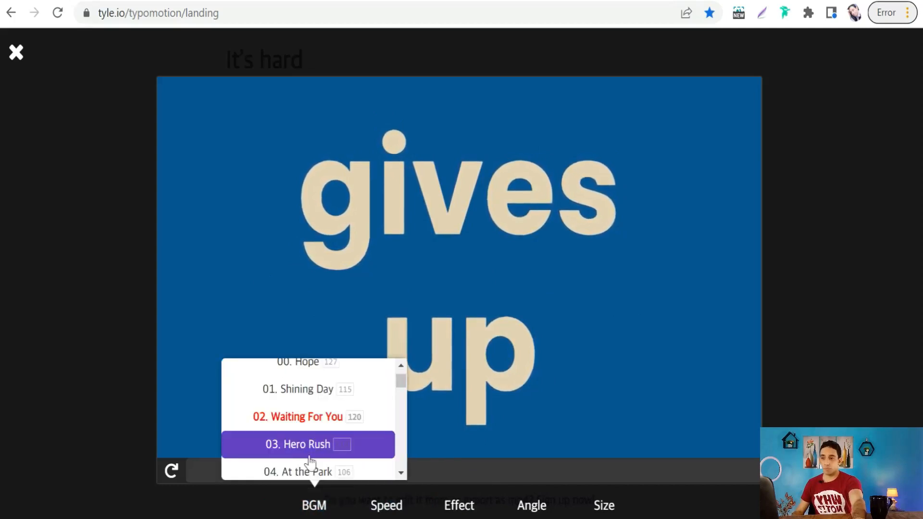
{"action": "scroll", "coordinate": [309, 461], "scroll_direction": "up", "scroll_amount": 2}
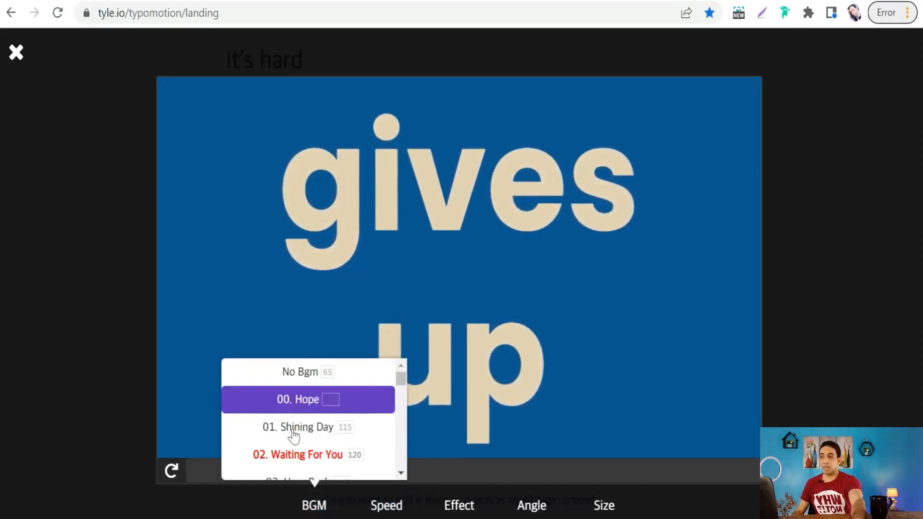
{"action": "scroll", "coordinate": [304, 425], "scroll_direction": "down", "scroll_amount": 2}
{"action": "scroll", "coordinate": [303, 425], "scroll_direction": "down", "scroll_amount": 2}
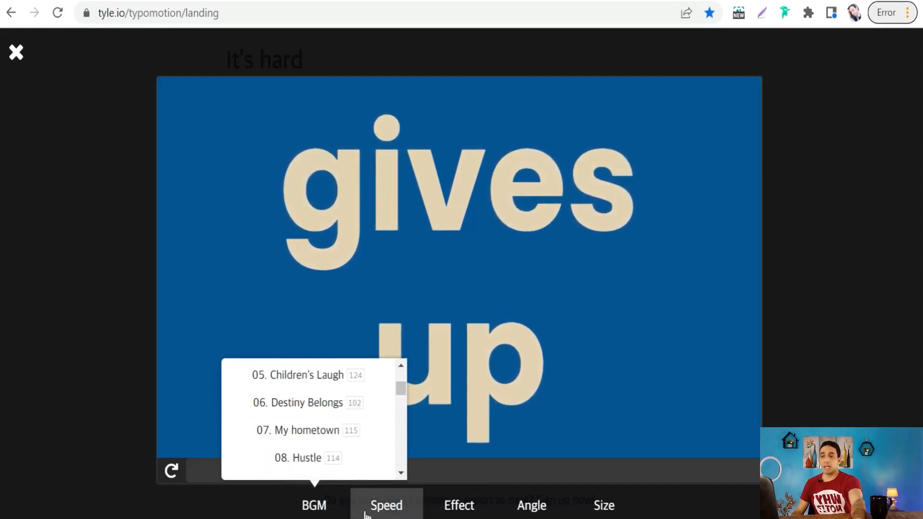
{"action": "left_click", "coordinate": [382, 508]}
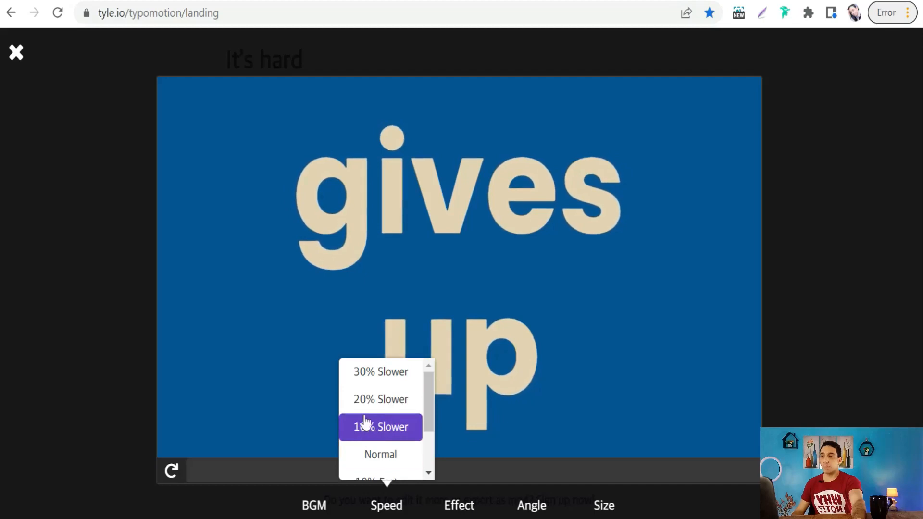
{"action": "scroll", "coordinate": [380, 423], "scroll_direction": "down", "scroll_amount": 3}
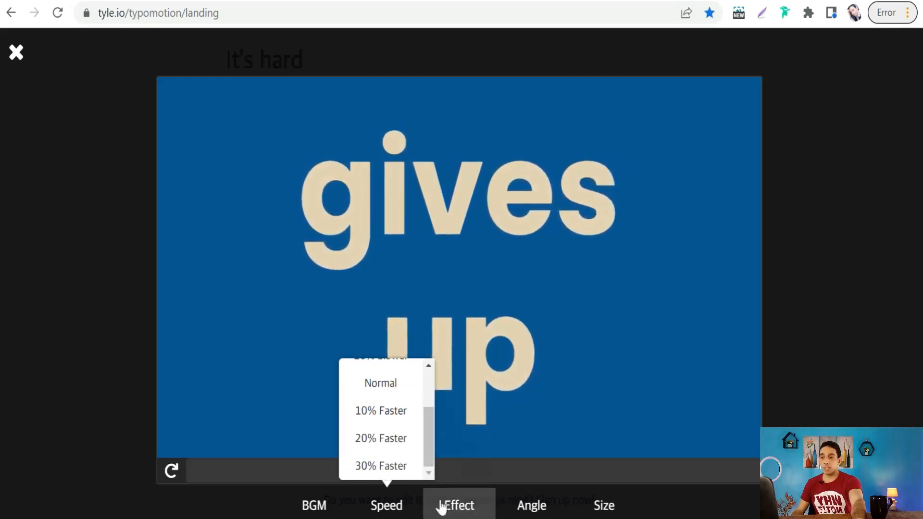
Try out a text effect on the animation and replace it with Word fly from left.
{"action": "left_click", "coordinate": [461, 508]}
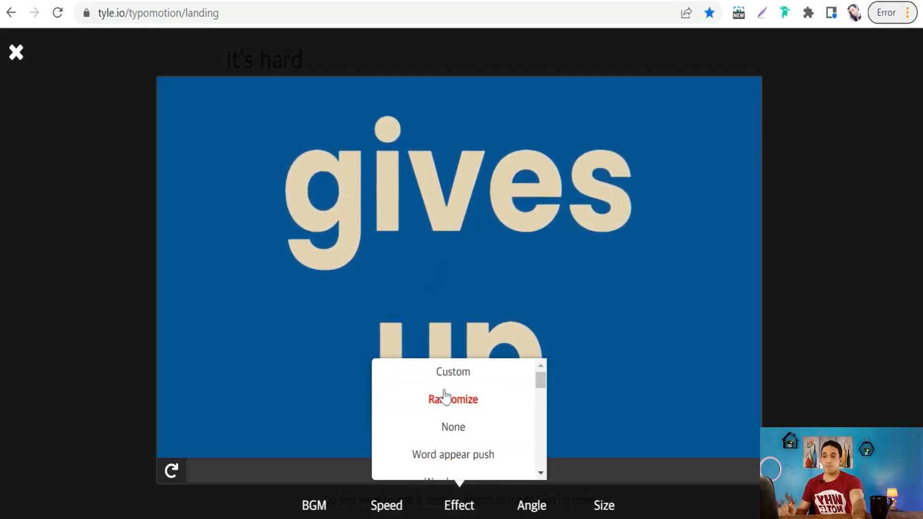
{"action": "scroll", "coordinate": [469, 445], "scroll_direction": "down", "scroll_amount": 2}
{"action": "left_click", "coordinate": [447, 444]}
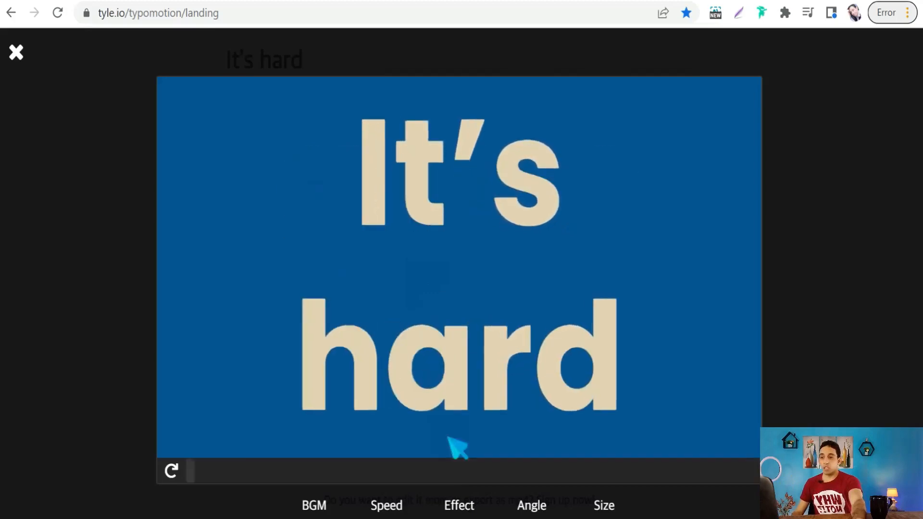
{"action": "left_click", "coordinate": [462, 505]}
{"action": "scroll", "coordinate": [461, 413], "scroll_direction": "down", "scroll_amount": 2}
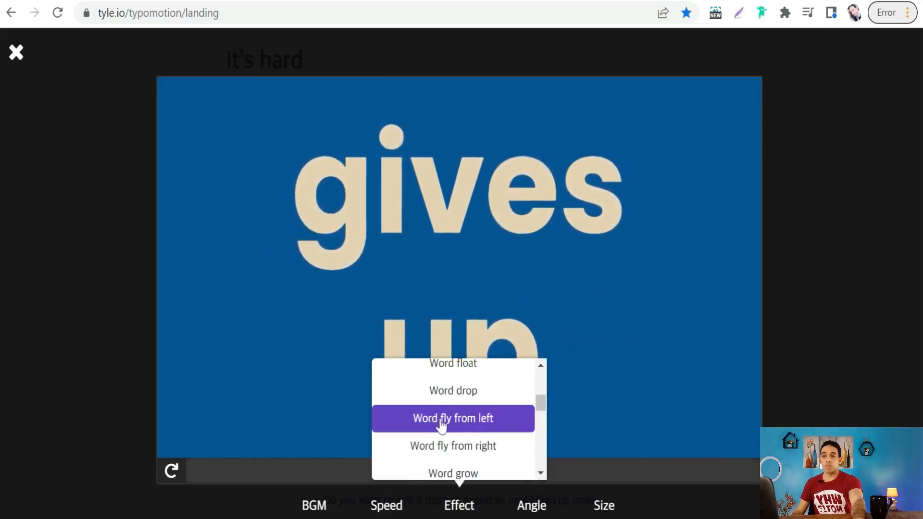
{"action": "left_click", "coordinate": [459, 421]}
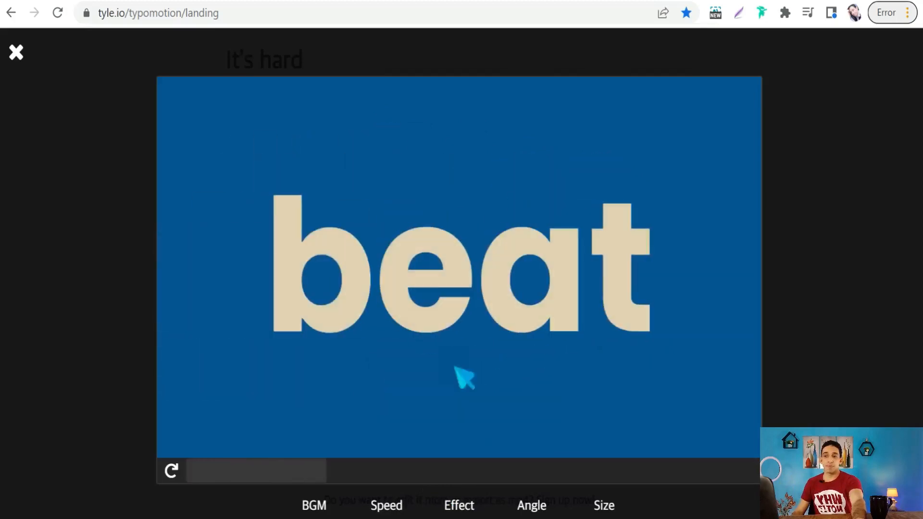
Look through the remaining text effects and set the animation's angle to Zoom In/Out.
{"action": "left_click", "coordinate": [461, 505]}
{"action": "scroll", "coordinate": [466, 389], "scroll_direction": "down", "scroll_amount": 8}
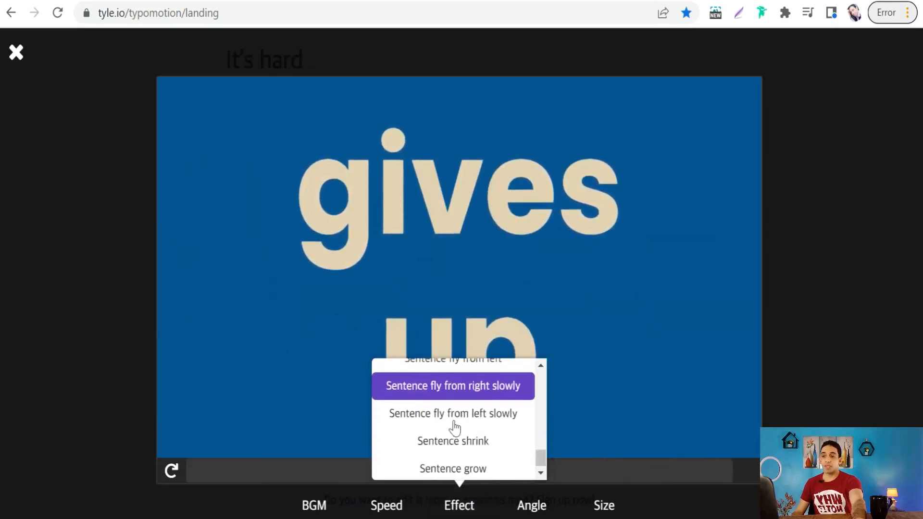
{"action": "left_click", "coordinate": [547, 509]}
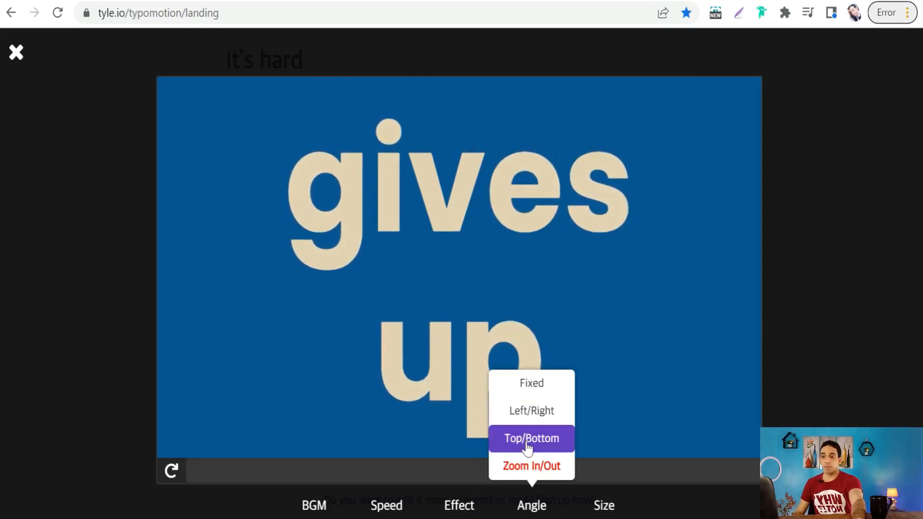
{"action": "left_click", "coordinate": [533, 469]}
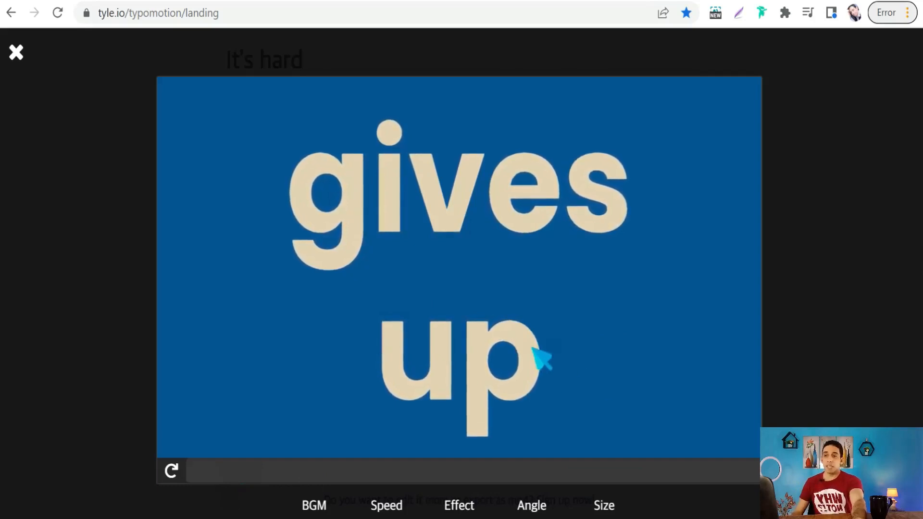
Review the available video sizes and change the animation to a square 1:1 format.
{"action": "left_click", "coordinate": [606, 508]}
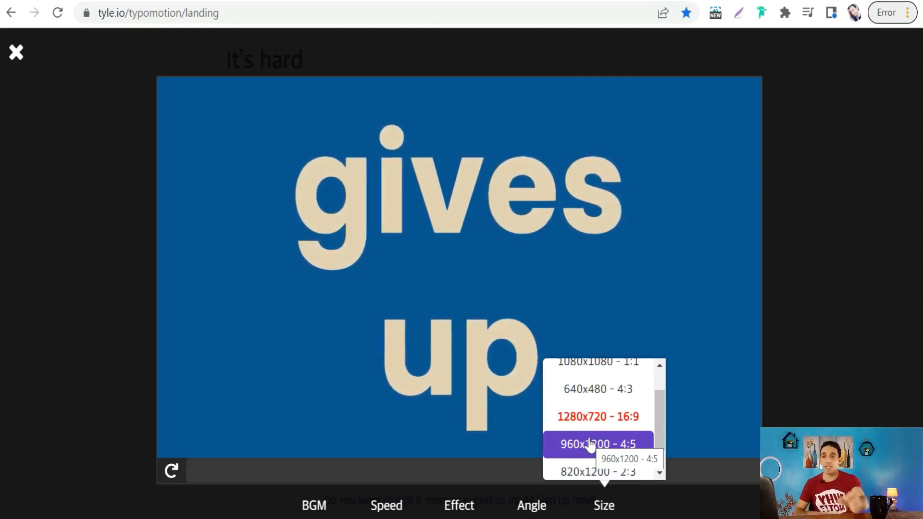
{"action": "scroll", "coordinate": [615, 413], "scroll_direction": "up", "scroll_amount": 1}
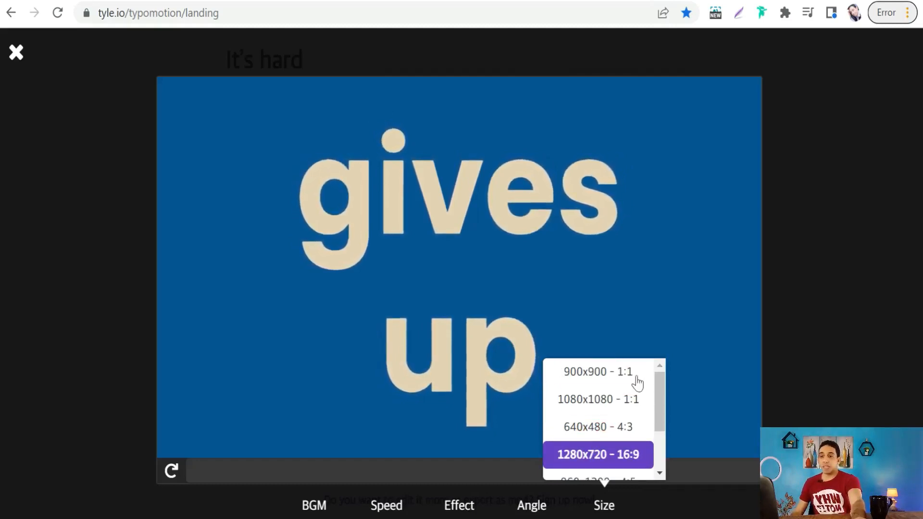
{"action": "scroll", "coordinate": [596, 447], "scroll_direction": "down", "scroll_amount": 2}
{"action": "scroll", "coordinate": [620, 432], "scroll_direction": "up", "scroll_amount": 2}
{"action": "scroll", "coordinate": [625, 444], "scroll_direction": "down", "scroll_amount": 3}
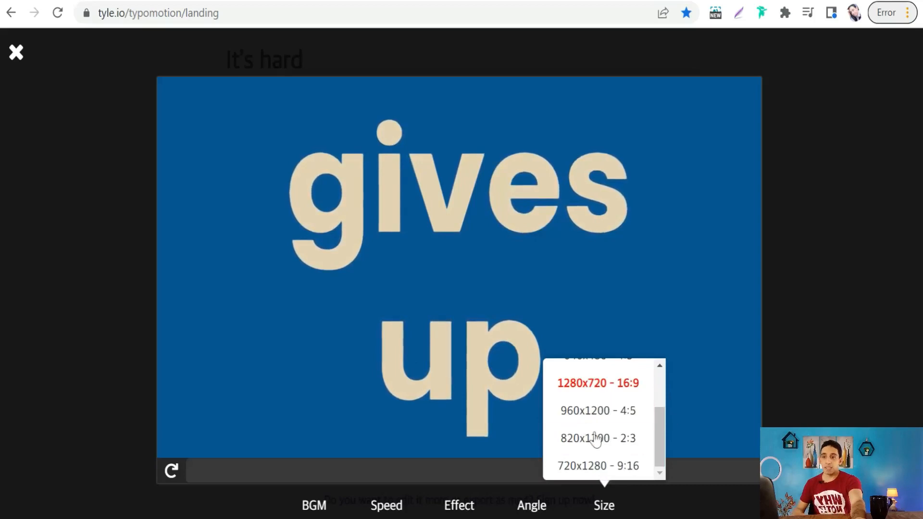
{"action": "scroll", "coordinate": [592, 456], "scroll_direction": "up", "scroll_amount": 3}
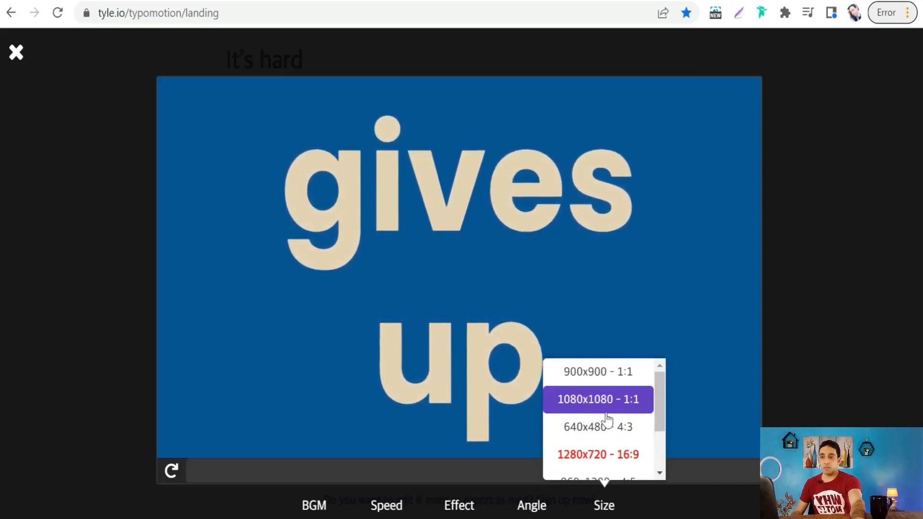
{"action": "left_click", "coordinate": [592, 385]}
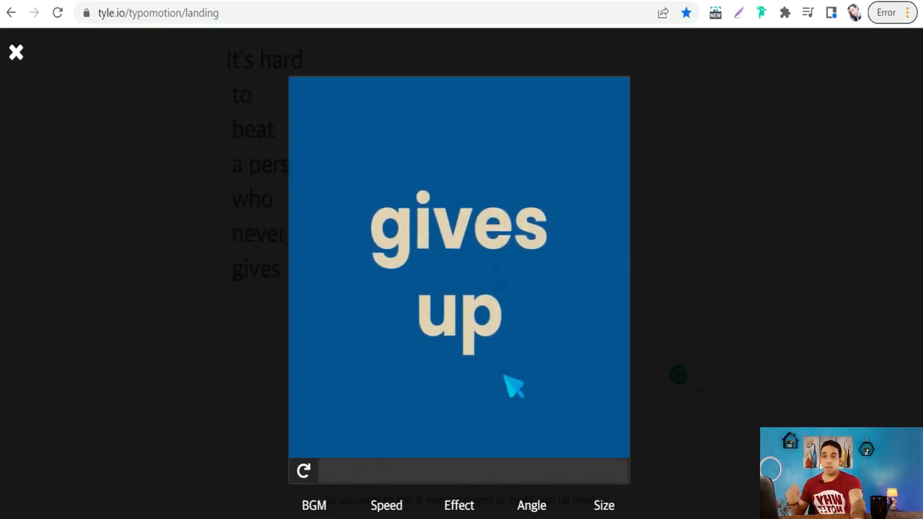
Close the preview to sign up for editing and MP4 export, and copy the temporary private email address from EmailOnDeck.
{"action": "left_click", "coordinate": [16, 52]}
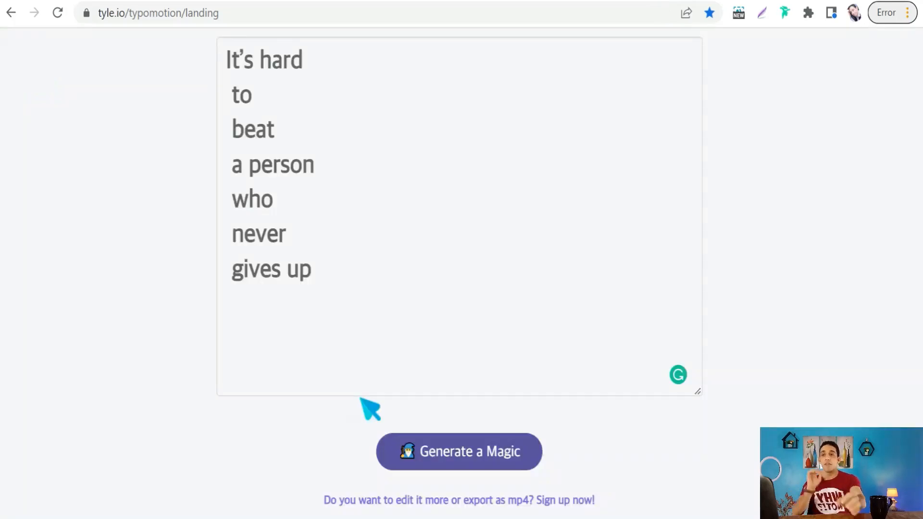
{"action": "left_click", "coordinate": [554, 503]}
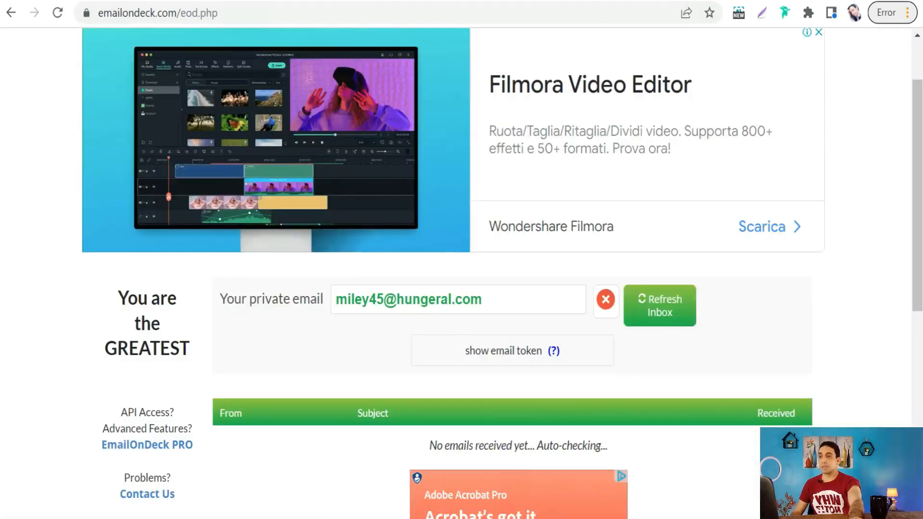
{"action": "triple_click", "coordinate": [366, 300]}
{"action": "right_click", "coordinate": [365, 300]}
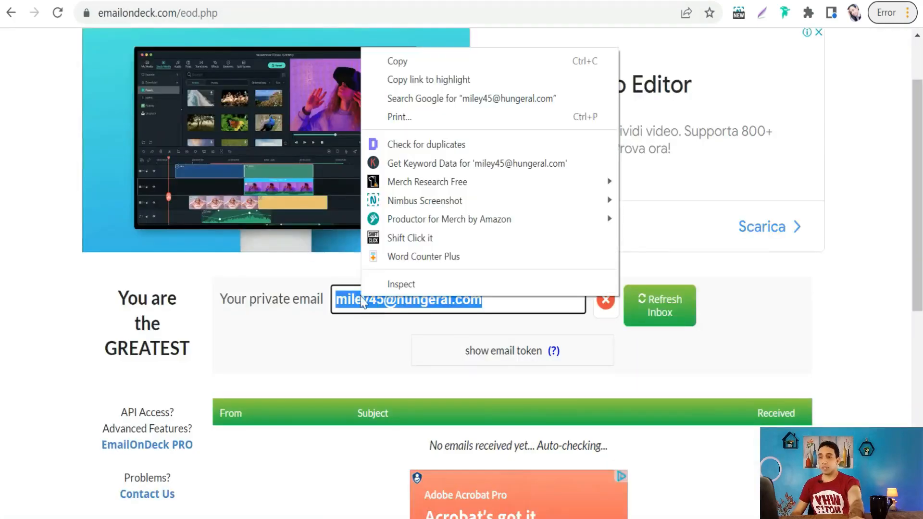
{"action": "left_click", "coordinate": [390, 60]}
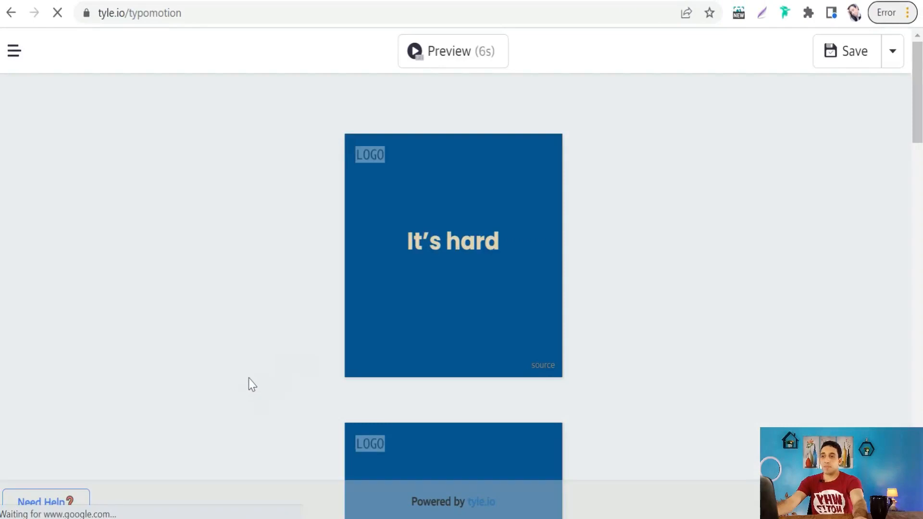
Look through all the slides of the quote animation in the Typomotion editor, from "It's hard" to "gives up".
{"action": "scroll", "coordinate": [331, 375], "scroll_direction": "down", "scroll_amount": 5}
{"action": "scroll", "coordinate": [406, 311], "scroll_direction": "up", "scroll_amount": 5}
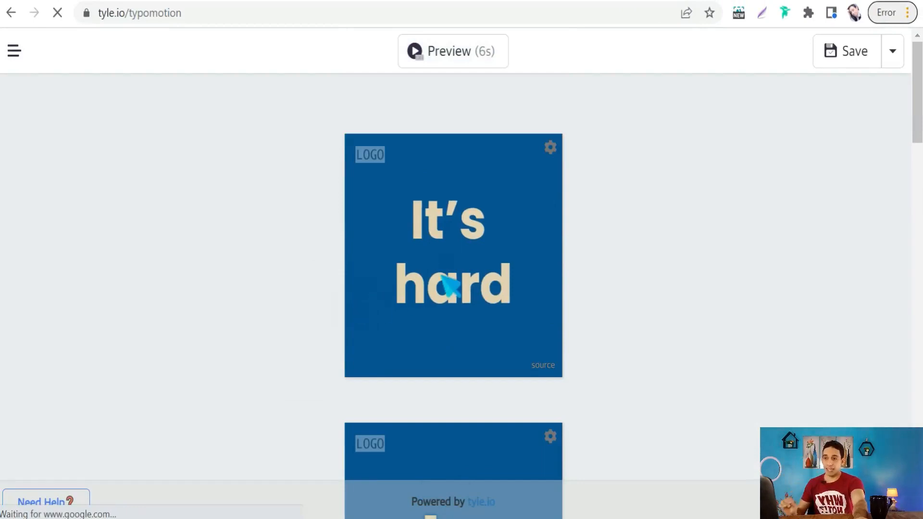
{"action": "scroll", "coordinate": [417, 325], "scroll_direction": "down", "scroll_amount": 3}
{"action": "scroll", "coordinate": [417, 325], "scroll_direction": "down", "scroll_amount": 18}
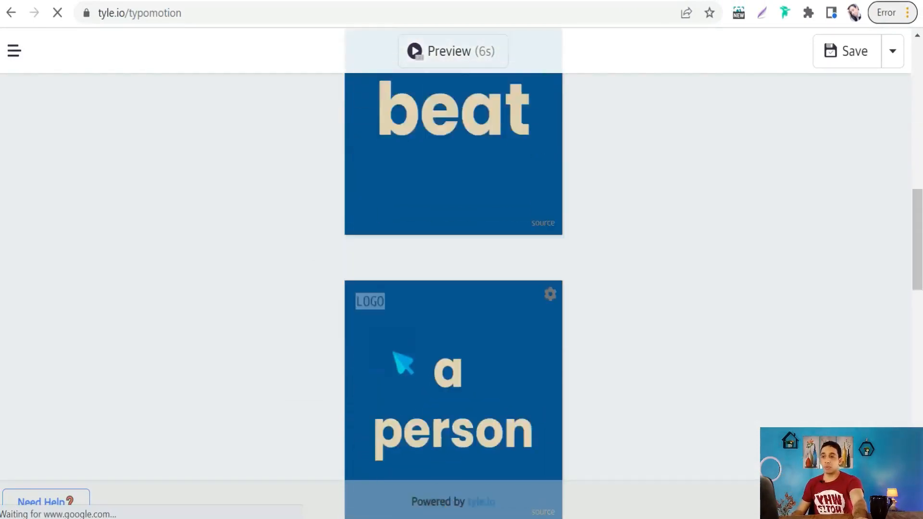
{"action": "scroll", "coordinate": [415, 364], "scroll_direction": "down", "scroll_amount": 12}
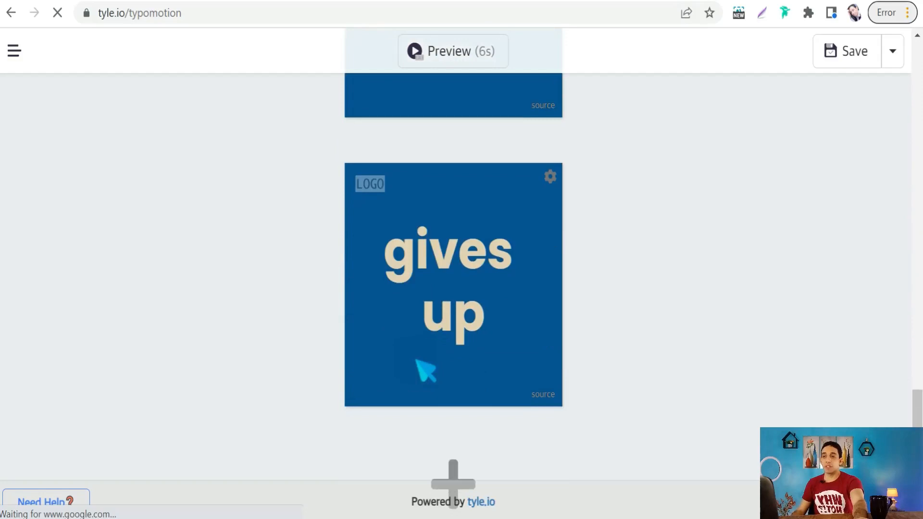
{"action": "scroll", "coordinate": [425, 323], "scroll_direction": "up", "scroll_amount": 5}
{"action": "scroll", "coordinate": [431, 321], "scroll_direction": "up", "scroll_amount": 20}
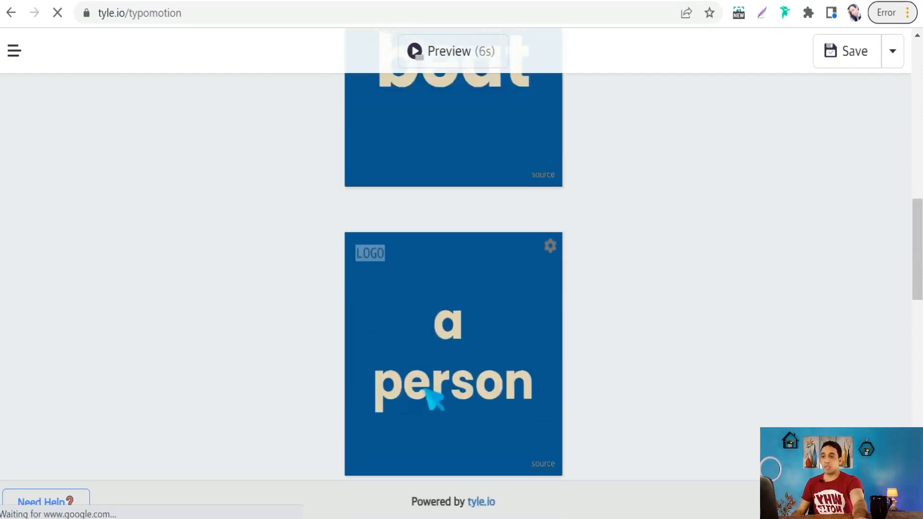
Check the options of the "It's hard" slide and change its text to a different basic font.
{"action": "scroll", "coordinate": [401, 267], "scroll_direction": "down", "scroll_amount": 10}
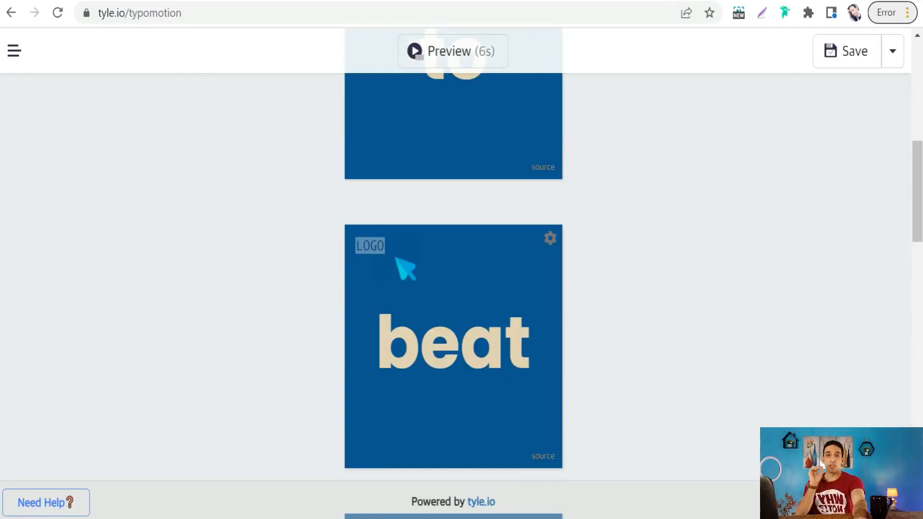
{"action": "scroll", "coordinate": [480, 270], "scroll_direction": "up", "scroll_amount": 4}
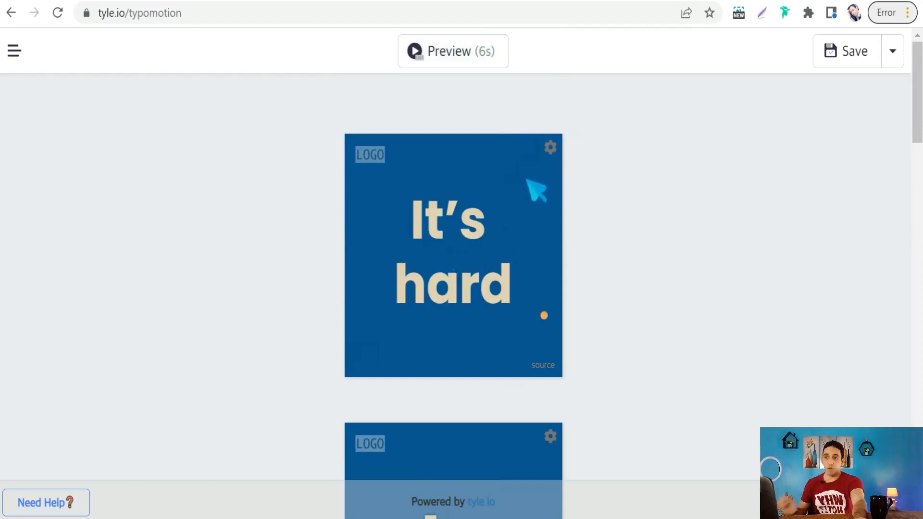
{"action": "left_click", "coordinate": [550, 149]}
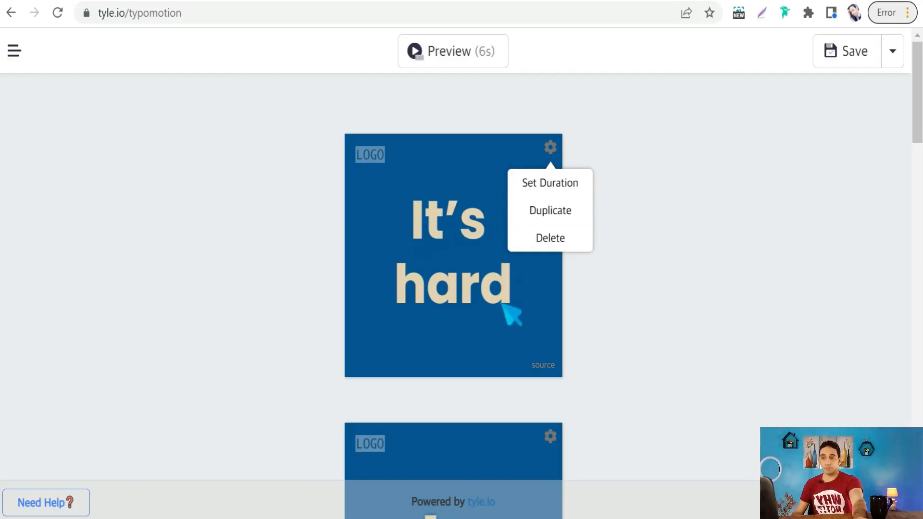
{"action": "left_click", "coordinate": [502, 319]}
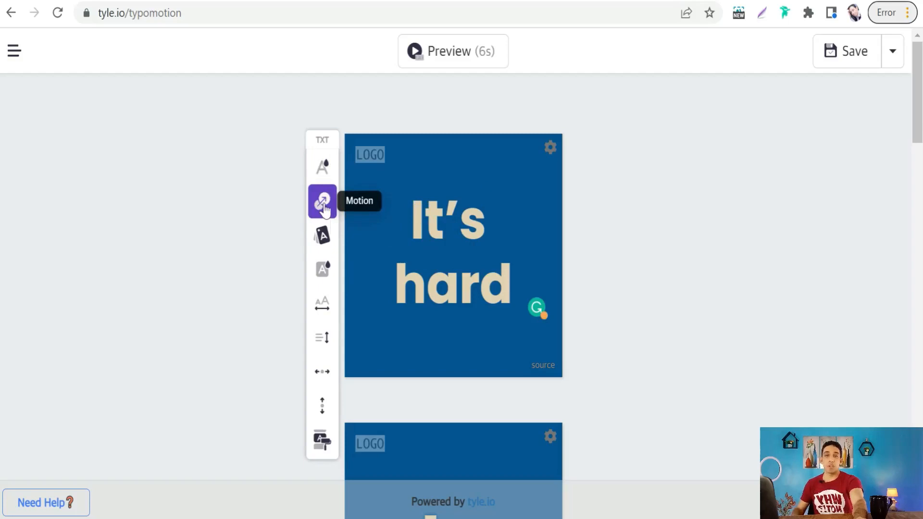
{"action": "left_click", "coordinate": [323, 243]}
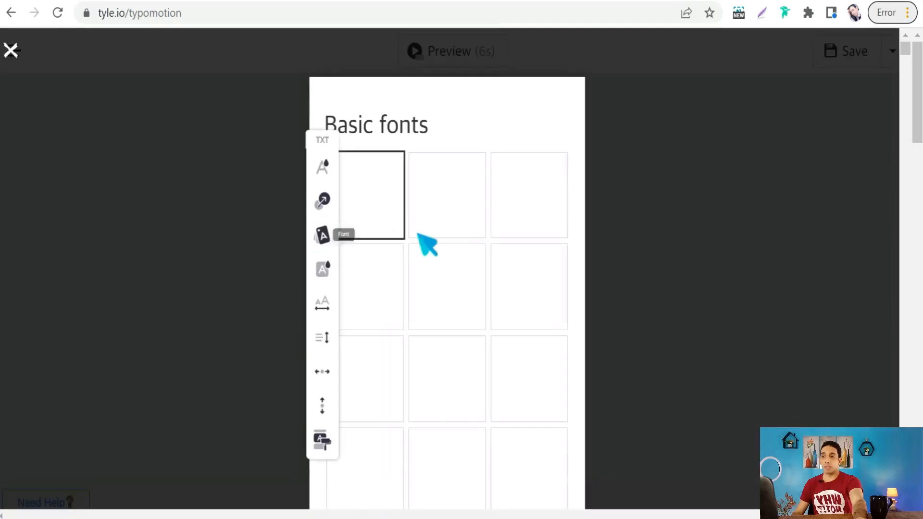
{"action": "left_click", "coordinate": [531, 308]}
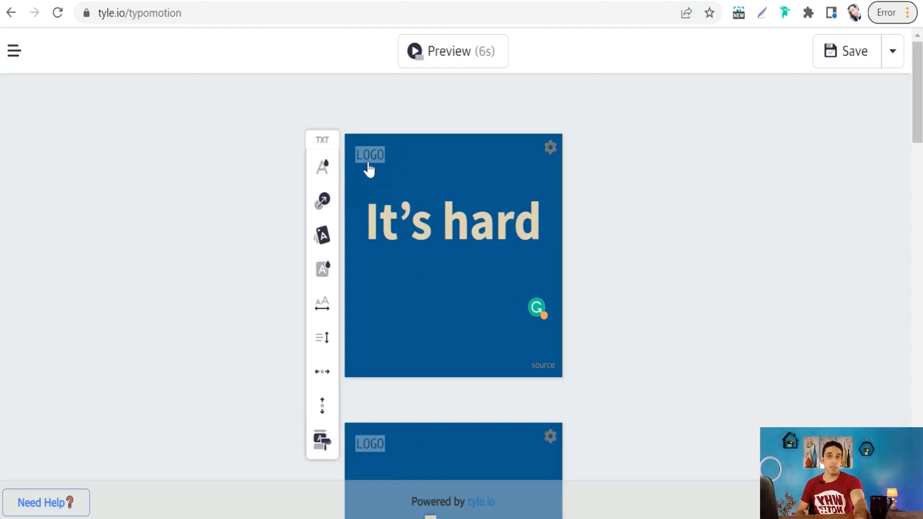
Look through the Pexels pictures and videos available as a background for the "It's hard" slide.
{"action": "left_click", "coordinate": [474, 334]}
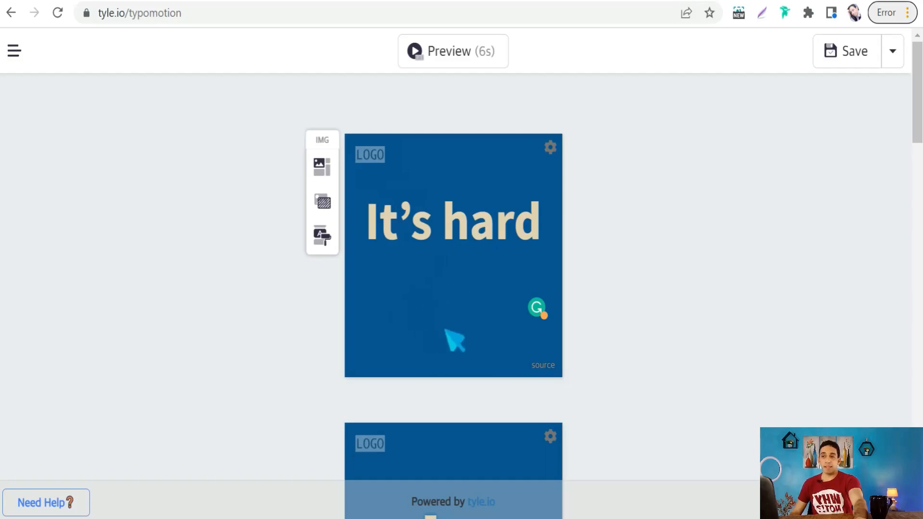
{"action": "left_click", "coordinate": [322, 178]}
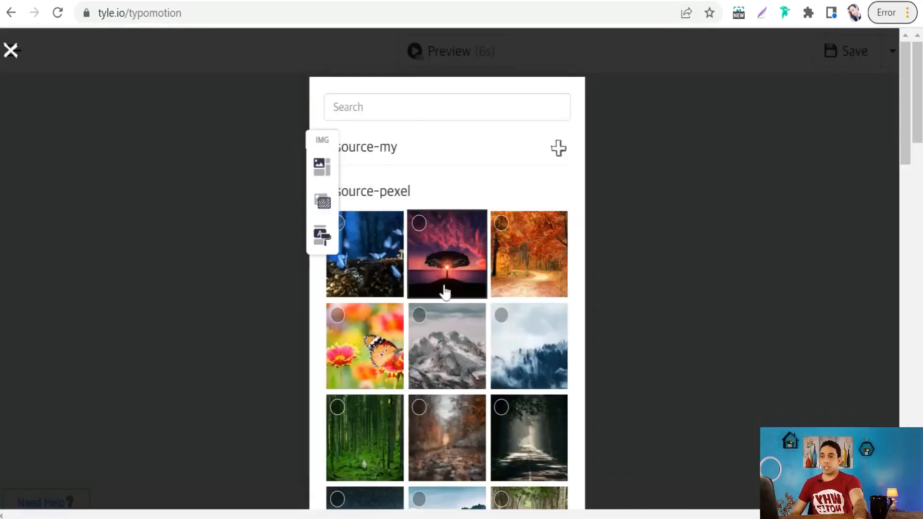
{"action": "scroll", "coordinate": [417, 286], "scroll_direction": "down", "scroll_amount": 15}
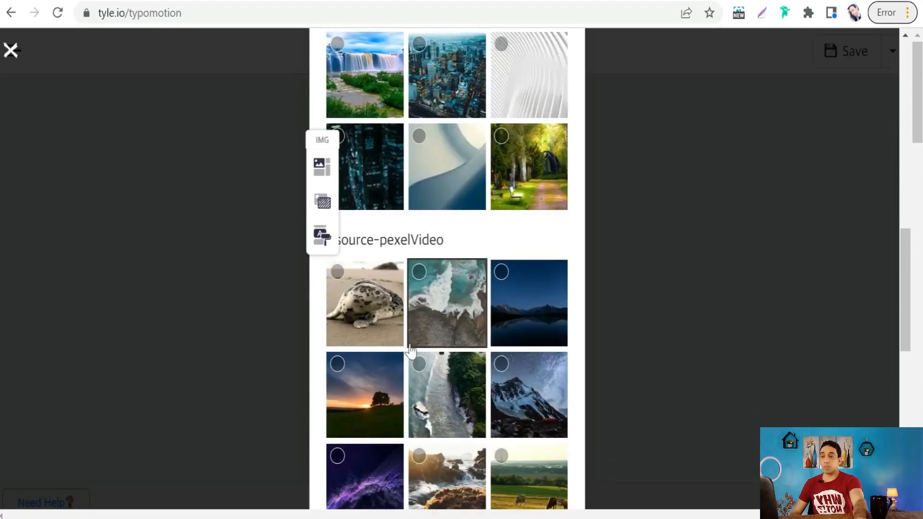
{"action": "scroll", "coordinate": [417, 344], "scroll_direction": "up", "scroll_amount": 15}
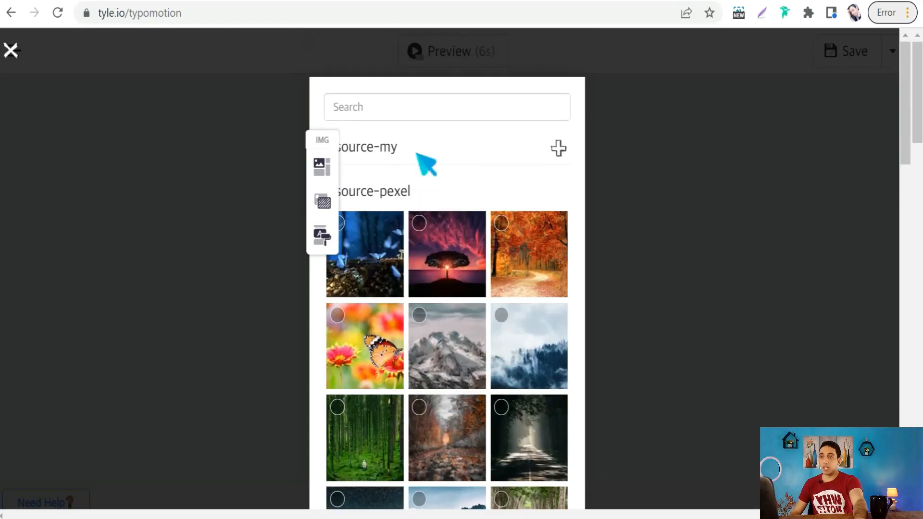
Search the background media for "motivation" and set the picture of legs in black sneakers on sand as the "It's hard" slide's background.
{"action": "left_click", "coordinate": [400, 111]}
{"action": "type", "text": "mo"}
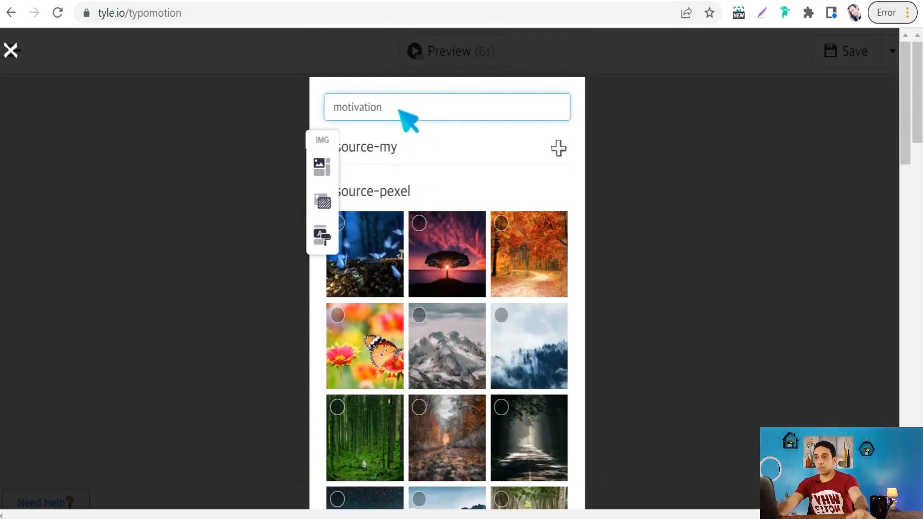
{"action": "type", "text": "tivation"}
{"action": "key", "text": "Return"}
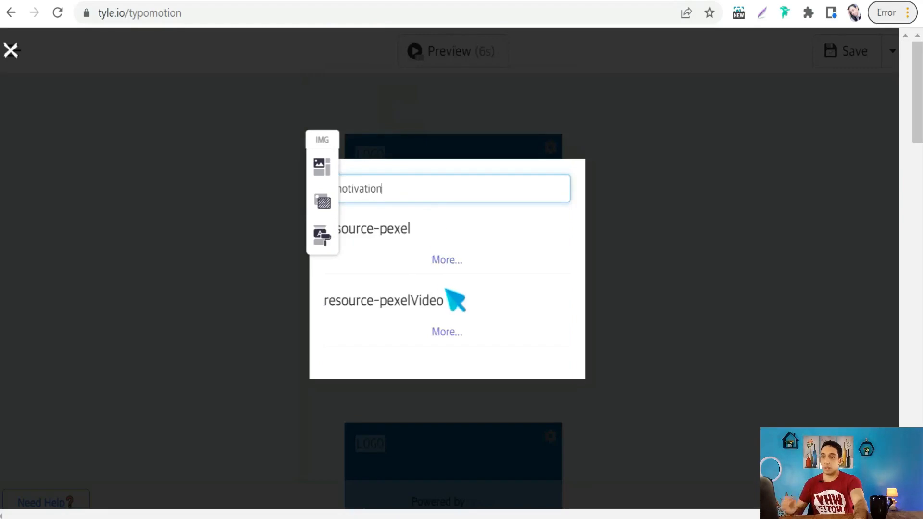
{"action": "scroll", "coordinate": [388, 348], "scroll_direction": "down", "scroll_amount": 3}
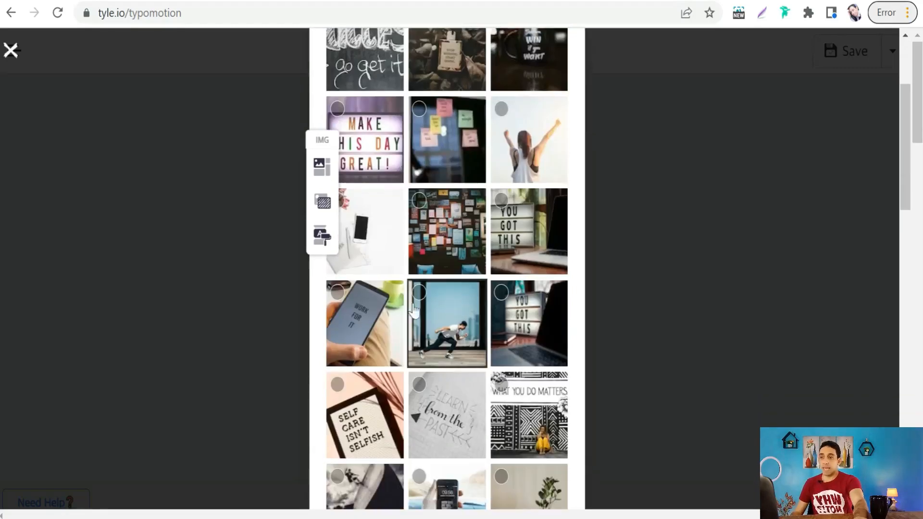
{"action": "scroll", "coordinate": [388, 348], "scroll_direction": "down", "scroll_amount": 6}
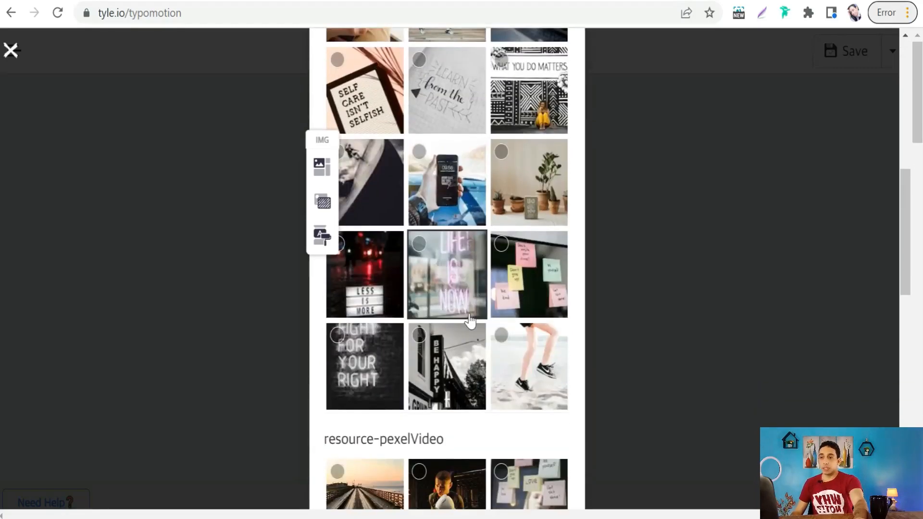
{"action": "left_click", "coordinate": [529, 363]}
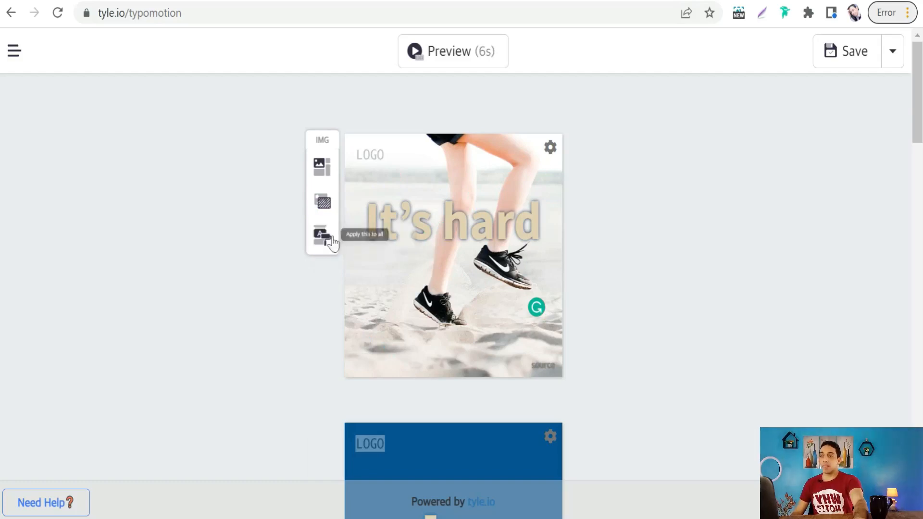
Apply the sneaker background of the "It's hard" slide to all slides.
{"action": "scroll", "coordinate": [338, 394], "scroll_direction": "down", "scroll_amount": 3}
{"action": "scroll", "coordinate": [339, 394], "scroll_direction": "down", "scroll_amount": 2}
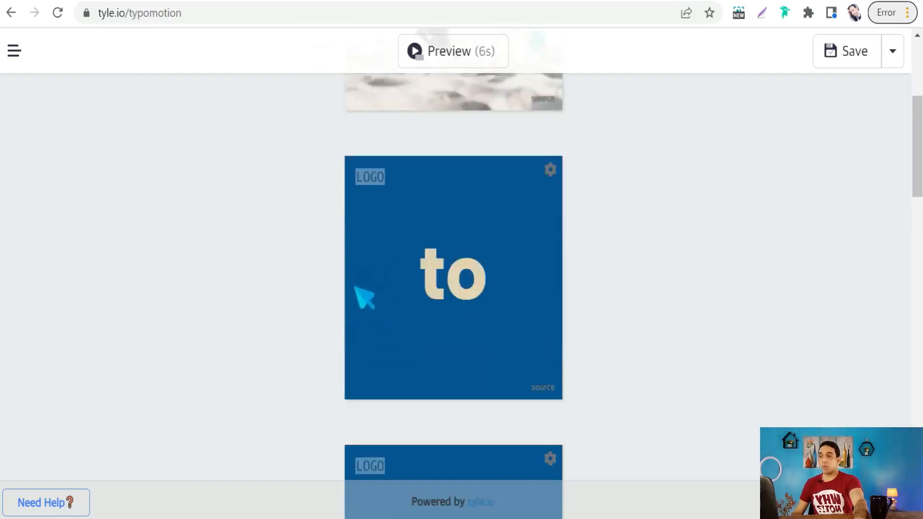
{"action": "scroll", "coordinate": [361, 294], "scroll_direction": "up", "scroll_amount": 5}
{"action": "left_click", "coordinate": [322, 240]}
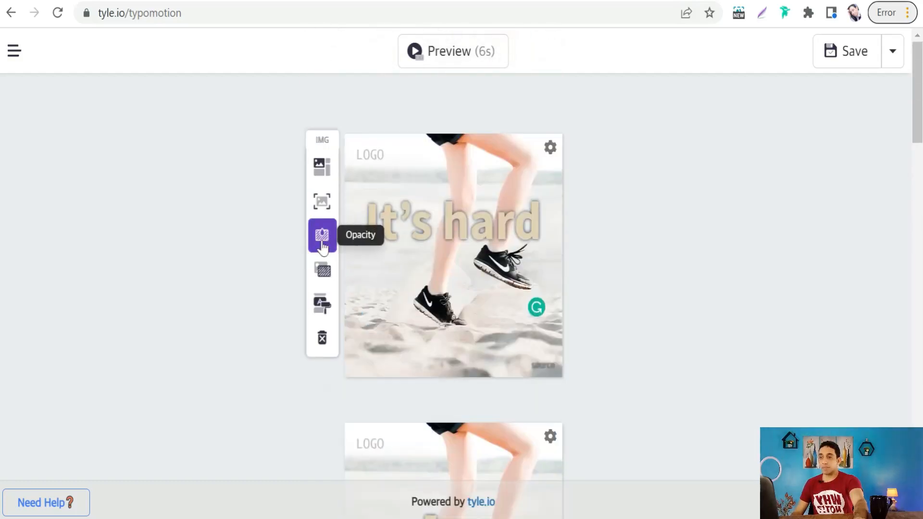
Review the new background across the slides and check the text and image options of the "never" slide.
{"action": "scroll", "coordinate": [436, 350], "scroll_direction": "down", "scroll_amount": 10}
{"action": "scroll", "coordinate": [409, 356], "scroll_direction": "down", "scroll_amount": 6}
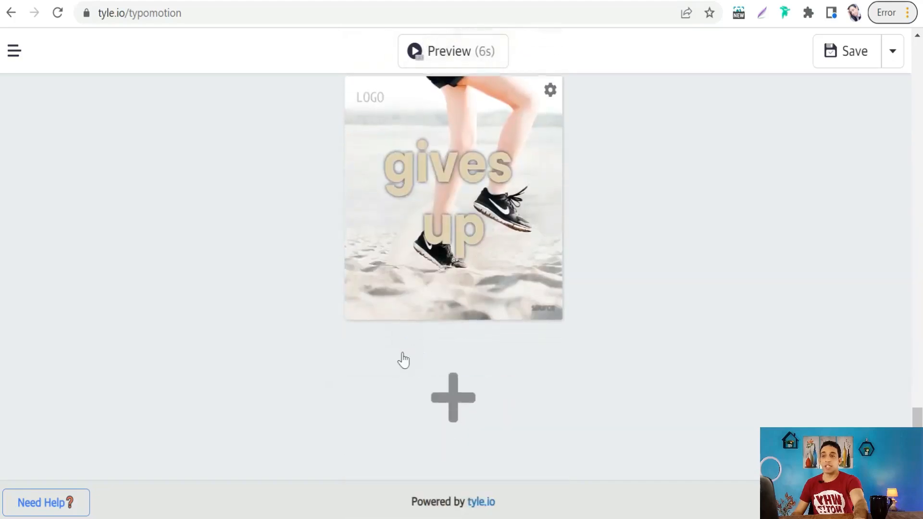
{"action": "scroll", "coordinate": [402, 360], "scroll_direction": "up", "scroll_amount": 7}
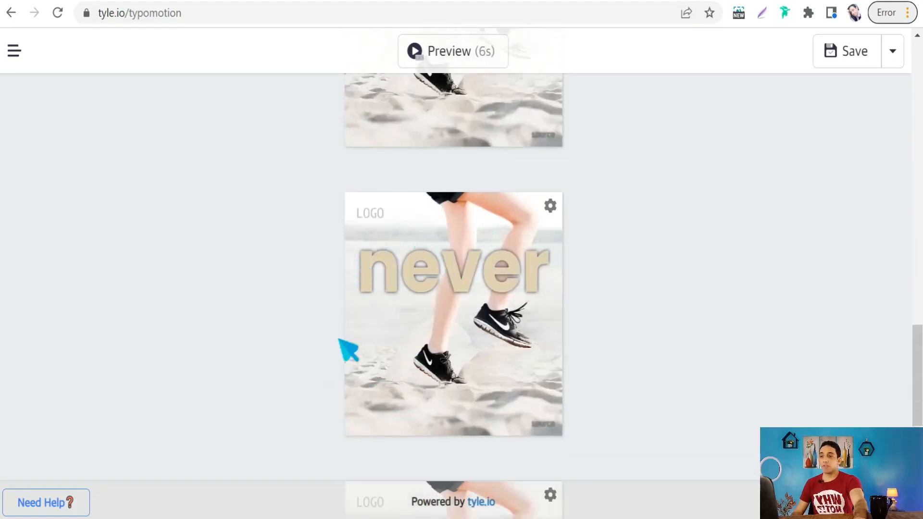
{"action": "left_click", "coordinate": [416, 343]}
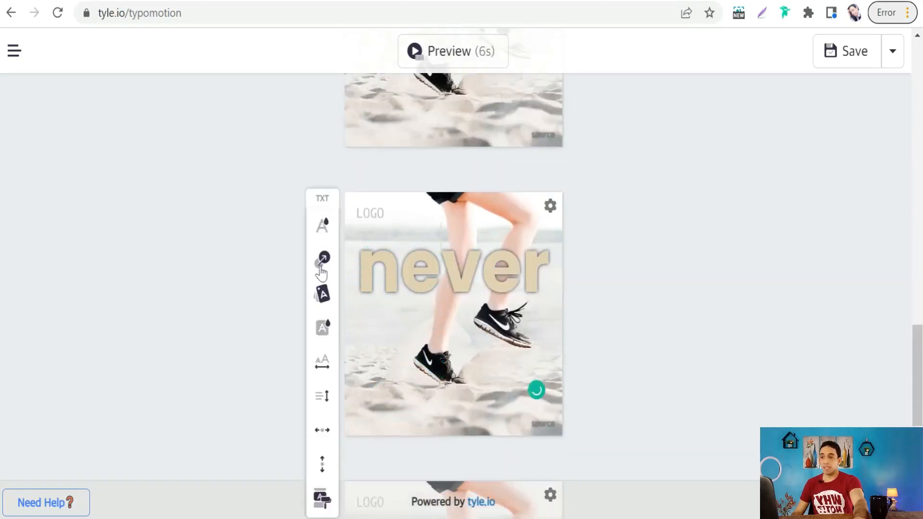
{"action": "left_click", "coordinate": [440, 361]}
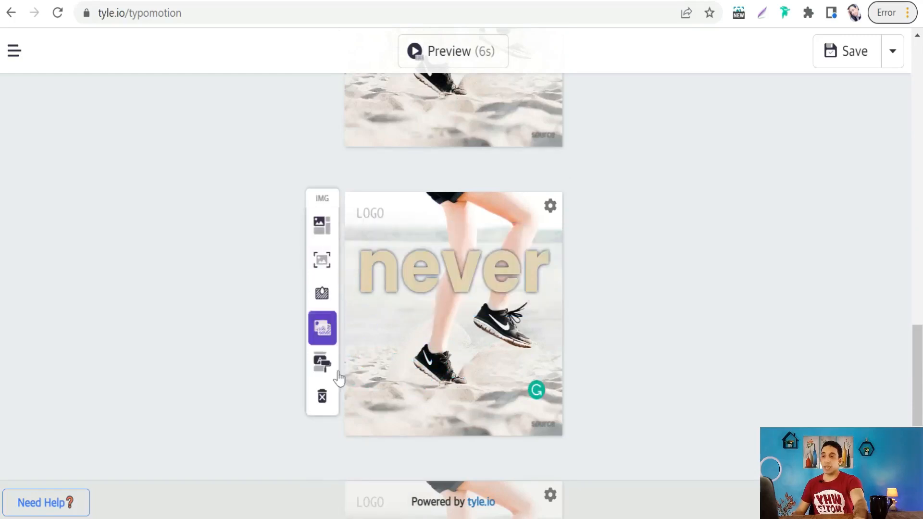
{"action": "scroll", "coordinate": [418, 413], "scroll_direction": "down", "scroll_amount": 8}
{"action": "scroll", "coordinate": [424, 418], "scroll_direction": "up", "scroll_amount": 15}
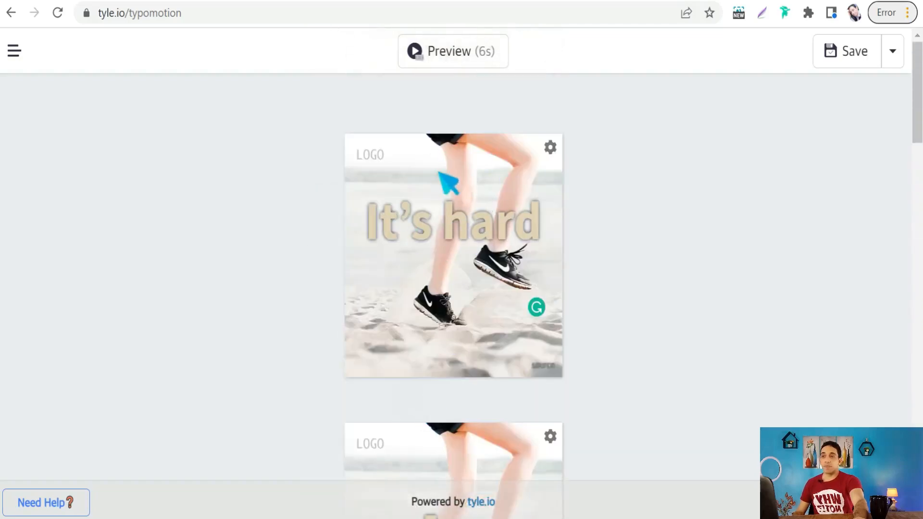
Preview the animation, set it to a slower speed, and return to the slide editor.
{"action": "left_click", "coordinate": [439, 53]}
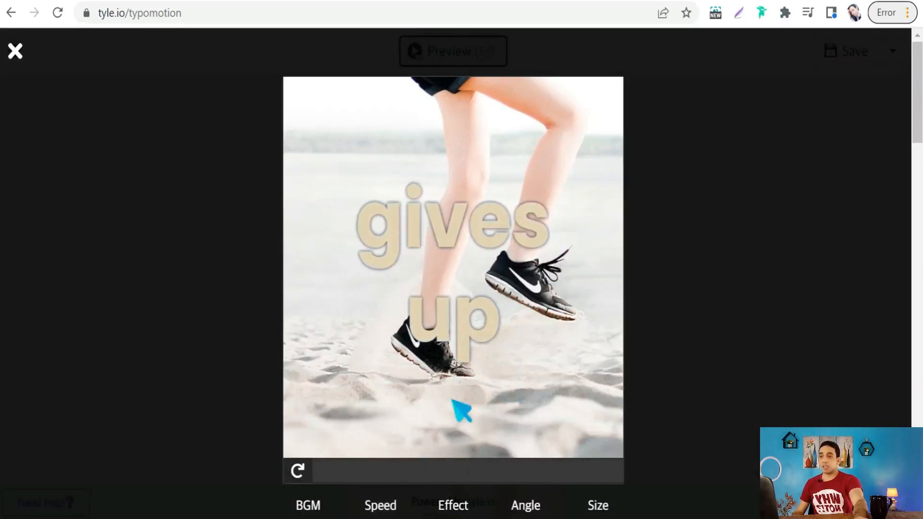
{"action": "left_click", "coordinate": [380, 506]}
{"action": "scroll", "coordinate": [384, 398], "scroll_direction": "down", "scroll_amount": 2}
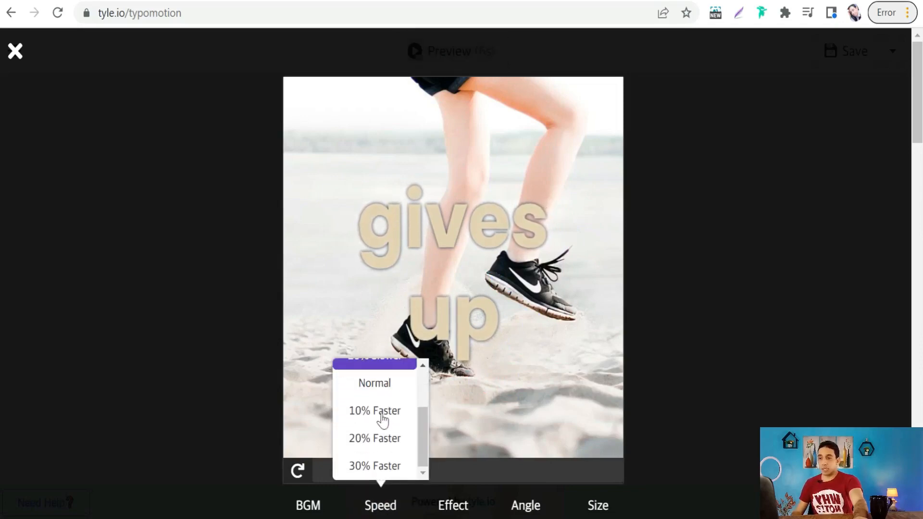
{"action": "scroll", "coordinate": [378, 418], "scroll_direction": "up", "scroll_amount": 2}
{"action": "left_click", "coordinate": [379, 402]}
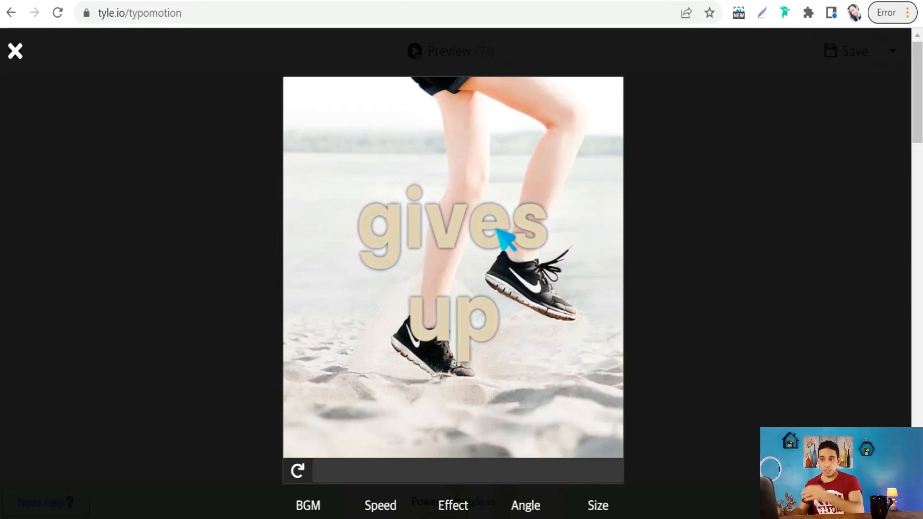
{"action": "left_click", "coordinate": [16, 52]}
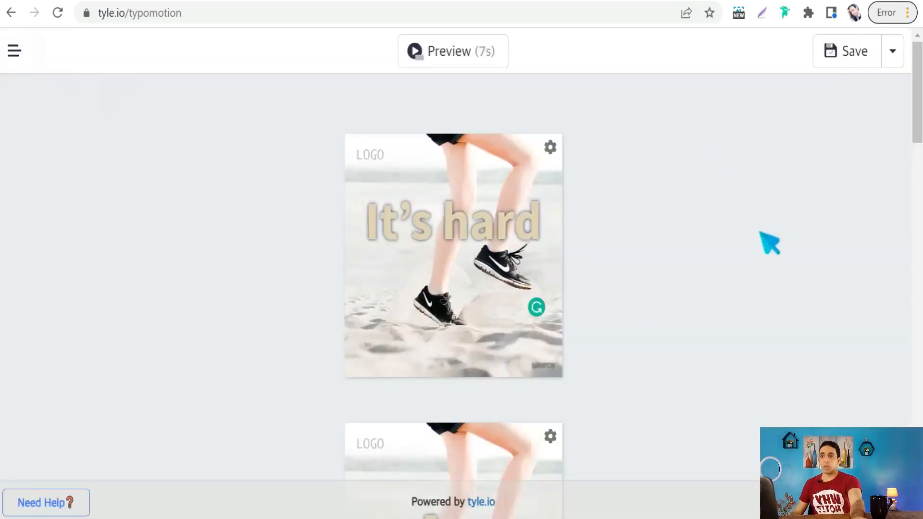
Save the typomotion and start exporting it to MP4.
{"action": "left_click", "coordinate": [851, 53]}
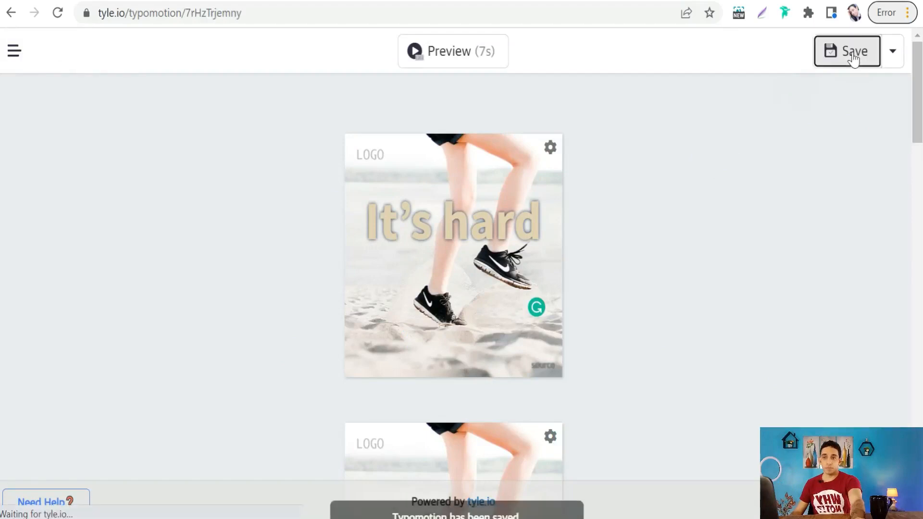
{"action": "left_click", "coordinate": [890, 54]}
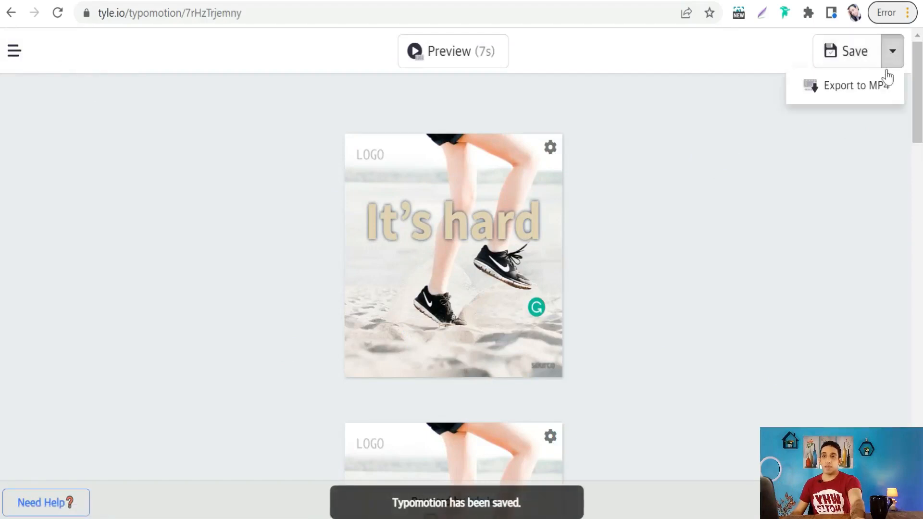
{"action": "left_click", "coordinate": [847, 92]}
{"action": "left_click", "coordinate": [549, 117]}
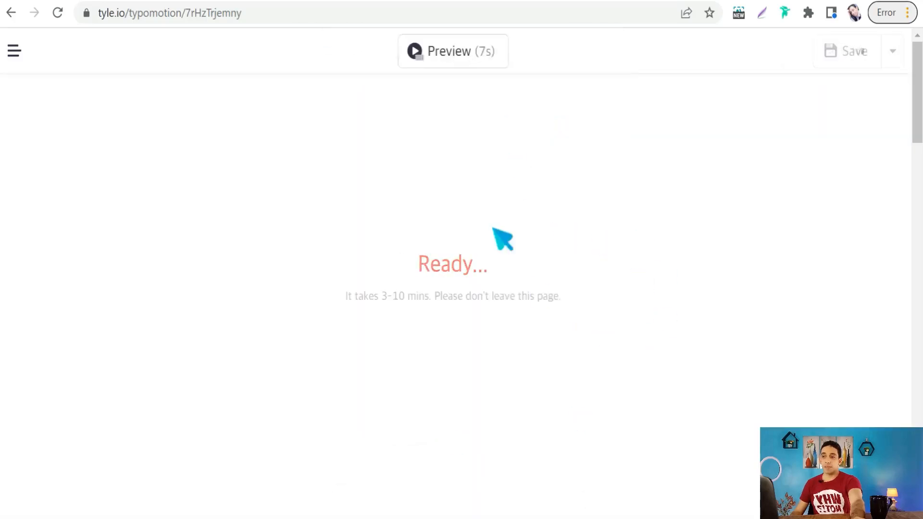